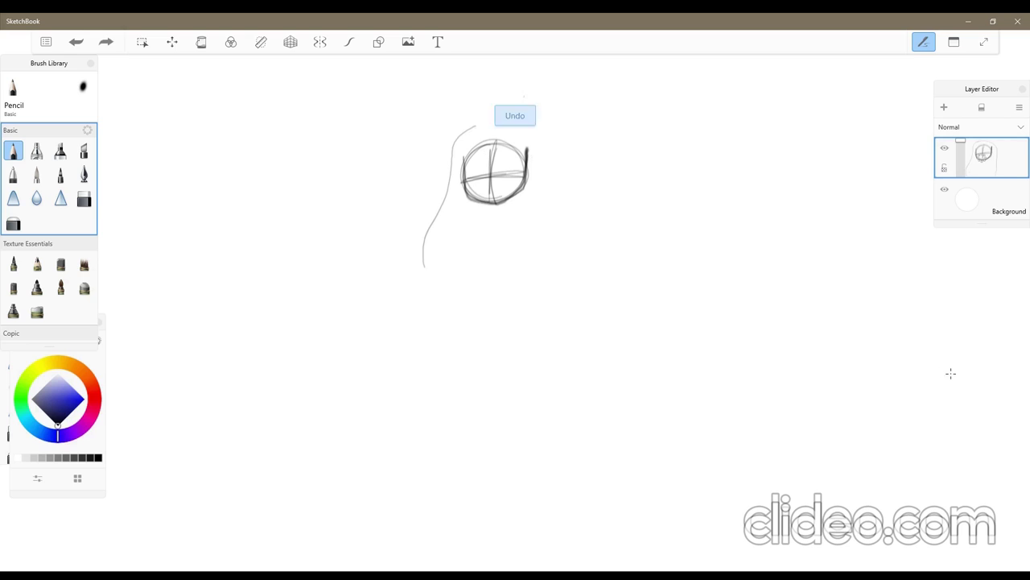
# Extend the pencilled hair outline across the top of the head
pyautogui.hotkey('ctrl', 'z')
pyautogui.moveTo(475, 127); pyautogui.dragTo(509, 128)
pyautogui.moveTo(510, 129); pyautogui.dragTo(531, 256)
pyautogui.hotkey('ctrl', 'z')
pyautogui.moveTo(510, 128); pyautogui.dragTo(537, 217)
pyautogui.hotkey('ctrl', 'z')
pyautogui.hotkey('ctrl', 'z')
pyautogui.hotkey('ctrl', 'y')
pyautogui.hotkey('ctrl', 'z')
pyautogui.hotkey('ctrl', 'y')
# Move the whole head sketch slightly right and down on the canvas
pyautogui.press('r')
pyautogui.press('y')
pyautogui.hotkey('shift', 'l')
pyautogui.press('g')
pyautogui.press('r')
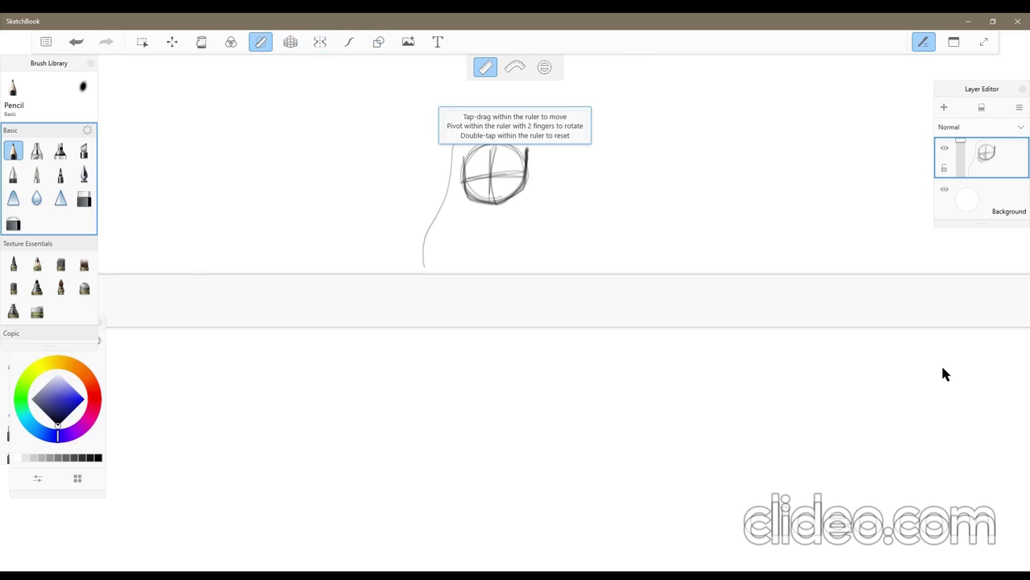
pyautogui.press('v')
pyautogui.moveTo(475, 194)
pyautogui.mouseDown()
pyautogui.moveTo(550, 237)
pyautogui.moveTo(519, 210)
pyautogui.moveTo(491, 301)
pyautogui.moveTo(485, 201)
pyautogui.mouseUp()
pyautogui.click(411, 67)
pyautogui.click(619, 68)
# Sketch the hair outline down the right side of the head and rough in the right eye
pyautogui.moveTo(497, 129)
pyautogui.mouseDown()
pyautogui.moveTo(523, 135)
pyautogui.moveTo(549, 274)
pyautogui.mouseUp()
pyautogui.hotkey('ctrl', 'z')
pyautogui.moveTo(496, 129); pyautogui.dragTo(554, 198)
pyautogui.hotkey('ctrl', 'z')
pyautogui.moveTo(496, 129)
pyautogui.mouseDown()
pyautogui.moveTo(549, 232)
pyautogui.moveTo(545, 272)
pyautogui.mouseUp()
pyautogui.moveTo(510, 184); pyautogui.dragTo(523, 182)
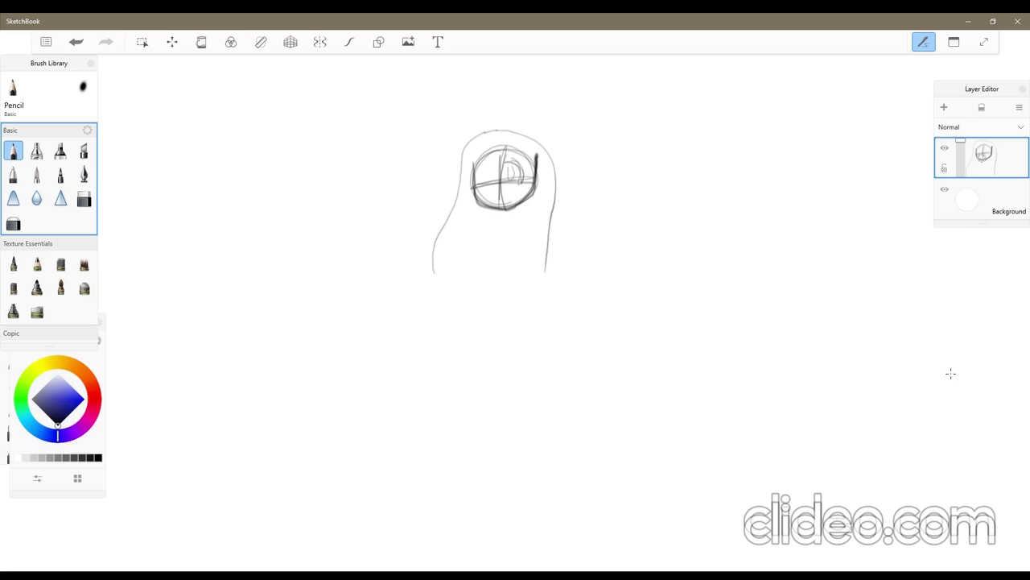
pyautogui.hotkey('ctrl', 'z')
pyautogui.hotkey('ctrl', 'y')
pyautogui.hotkey('ctrl', 'z')
# Sketch the neck, sloping shoulders and upper right arm below the head
pyautogui.moveTo(515, 207); pyautogui.dragTo(533, 212)
pyautogui.moveTo(495, 217); pyautogui.dragTo(468, 228)
pyautogui.moveTo(471, 224)
pyautogui.mouseDown()
pyautogui.moveTo(461, 251)
pyautogui.moveTo(557, 246)
pyautogui.mouseUp()
pyautogui.moveTo(542, 218); pyautogui.dragTo(553, 242)
pyautogui.moveTo(496, 262); pyautogui.dragTo(494, 283)
pyautogui.hotkey('ctrl', 'z')
pyautogui.hotkey('ctrl', 'z')
pyautogui.hotkey('ctrl', 'z')
# Sketch the torso with a waistband and flared skirt, and outline the left arm
pyautogui.moveTo(486, 235); pyautogui.dragTo(489, 287)
pyautogui.moveTo(525, 235); pyautogui.dragTo(553, 307)
pyautogui.moveTo(538, 280); pyautogui.dragTo(554, 308)
pyautogui.hotkey('ctrl', 'z')
pyautogui.moveTo(531, 273); pyautogui.dragTo(542, 287)
pyautogui.moveTo(486, 235); pyautogui.dragTo(488, 282)
pyautogui.moveTo(462, 248); pyautogui.dragTo(457, 290)
# Outline the right arm and undo the detailed hand strokes at its end
pyautogui.moveTo(543, 229)
pyautogui.mouseDown()
pyautogui.moveTo(562, 259)
pyautogui.moveTo(555, 279)
pyautogui.moveTo(586, 301)
pyautogui.mouseUp()
pyautogui.moveTo(568, 276); pyautogui.dragTo(587, 293)
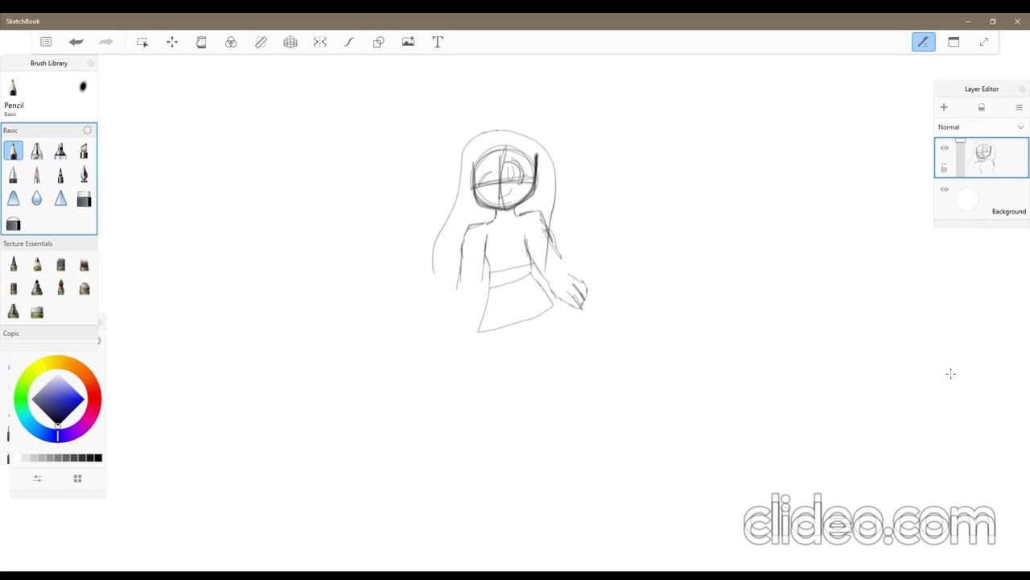
pyautogui.hotkey('ctrl', 'z')
pyautogui.hotkey('ctrl', 'z')
pyautogui.hotkey('ctrl', 'z')
pyautogui.hotkey('ctrl', 'z')
pyautogui.hotkey('ctrl', 'z')
pyautogui.hotkey('ctrl', 'z')
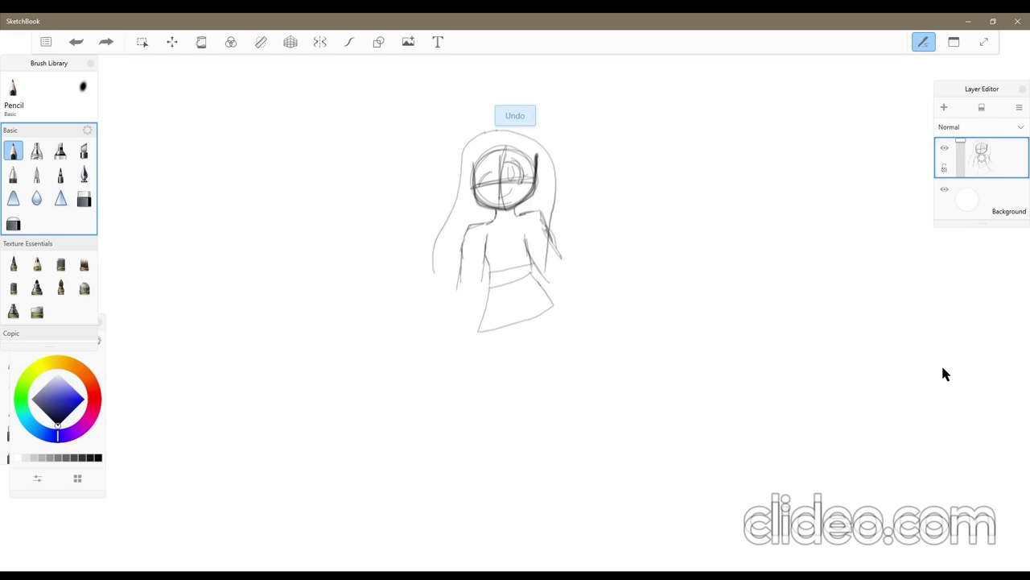
# Sketch simple rounded hands at the ends of both arms
pyautogui.moveTo(550, 283); pyautogui.dragTo(557, 299)
pyautogui.moveTo(557, 289)
pyautogui.mouseDown()
pyautogui.moveTo(583, 297)
pyautogui.moveTo(581, 289)
pyautogui.mouseUp()
pyautogui.moveTo(564, 259); pyautogui.dragTo(574, 278)
pyautogui.moveTo(480, 289); pyautogui.dragTo(483, 303)
pyautogui.moveTo(481, 275); pyautogui.dragTo(483, 289)
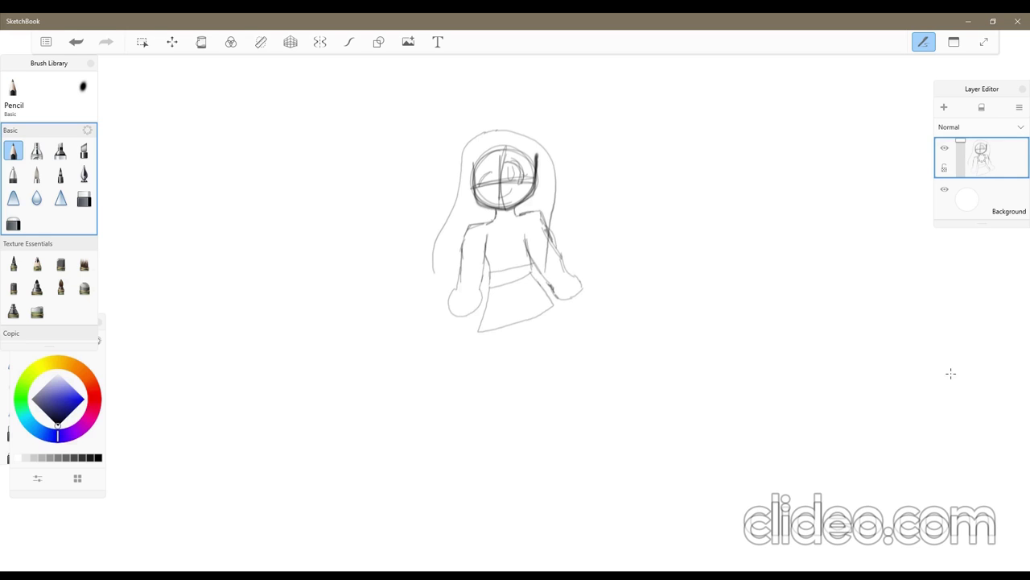
# Lower the sketch layer's opacity and add a new layer above it, with the layer list moved nearer the drawing
pyautogui.moveTo(960, 140); pyautogui.dragTo(961, 158)
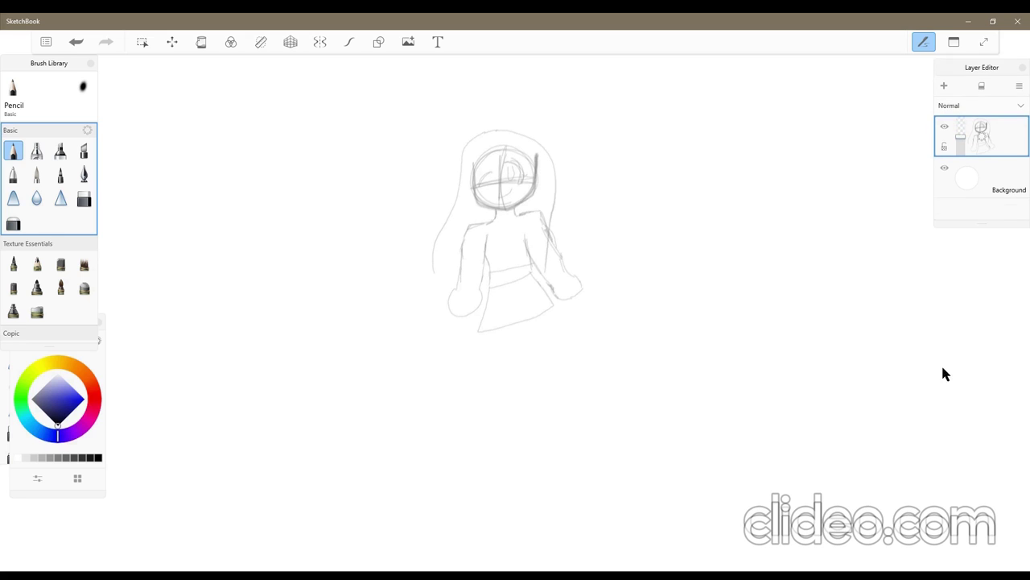
pyautogui.moveTo(952, 79); pyautogui.dragTo(951, 53)
pyautogui.moveTo(982, 62); pyautogui.dragTo(810, 177)
pyautogui.click(773, 196)
pyautogui.moveTo(477, 191); pyautogui.dragTo(478, 207)
pyautogui.hotkey('ctrl', 'z')
pyautogui.click(36, 174)
pyautogui.moveTo(473, 161); pyautogui.dragTo(477, 204)
pyautogui.hotkey('ctrl', 'z')
pyautogui.click(60, 174)
pyautogui.click(84, 173)
pyautogui.click(36, 151)
pyautogui.click(60, 151)
pyautogui.click(84, 150)
pyautogui.moveTo(472, 162)
pyautogui.mouseDown()
pyautogui.moveTo(483, 214)
pyautogui.moveTo(535, 161)
pyautogui.mouseUp()
pyautogui.hotkey('ctrl', 'z')
# Ink the face outline and the upper eyelids over the sketch with the Pencil
pyautogui.click(13, 150)
pyautogui.moveTo(472, 163)
pyautogui.mouseDown()
pyautogui.moveTo(478, 205)
pyautogui.moveTo(507, 193)
pyautogui.mouseUp()
pyautogui.hotkey('ctrl', 'z')
pyautogui.moveTo(472, 162)
pyautogui.mouseDown()
pyautogui.moveTo(488, 216)
pyautogui.moveTo(534, 154)
pyautogui.moveTo(530, 198)
pyautogui.mouseUp()
pyautogui.hotkey('ctrl', 'z')
pyautogui.moveTo(475, 161)
pyautogui.mouseDown()
pyautogui.moveTo(477, 202)
pyautogui.moveTo(475, 161)
pyautogui.mouseUp()
pyautogui.moveTo(478, 204); pyautogui.dragTo(504, 211)
pyautogui.hotkey('ctrl', 'z')
pyautogui.hotkey('ctrl', 'z')
pyautogui.hotkey('ctrl', 'z')
pyautogui.moveTo(473, 163)
pyautogui.mouseDown()
pyautogui.moveTo(527, 199)
pyautogui.moveTo(537, 155)
pyautogui.moveTo(524, 190)
pyautogui.moveTo(504, 165)
pyautogui.moveTo(476, 192)
pyautogui.mouseUp()
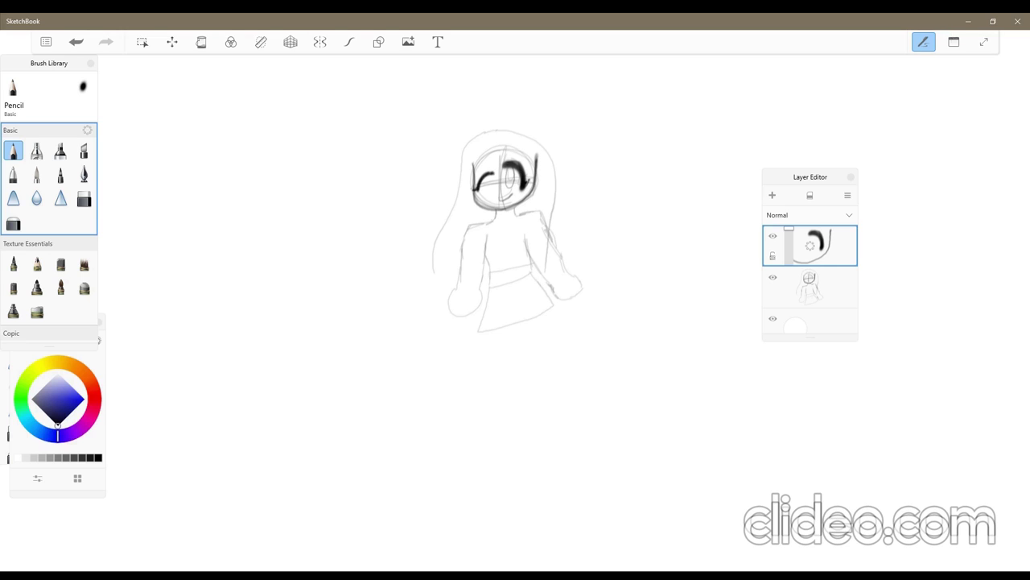
# Fill in the right eye and ink the neck and left arm lines
pyautogui.moveTo(507, 167)
pyautogui.mouseDown()
pyautogui.moveTo(508, 192)
pyautogui.moveTo(526, 191)
pyautogui.moveTo(465, 239)
pyautogui.moveTo(456, 284)
pyautogui.mouseUp()
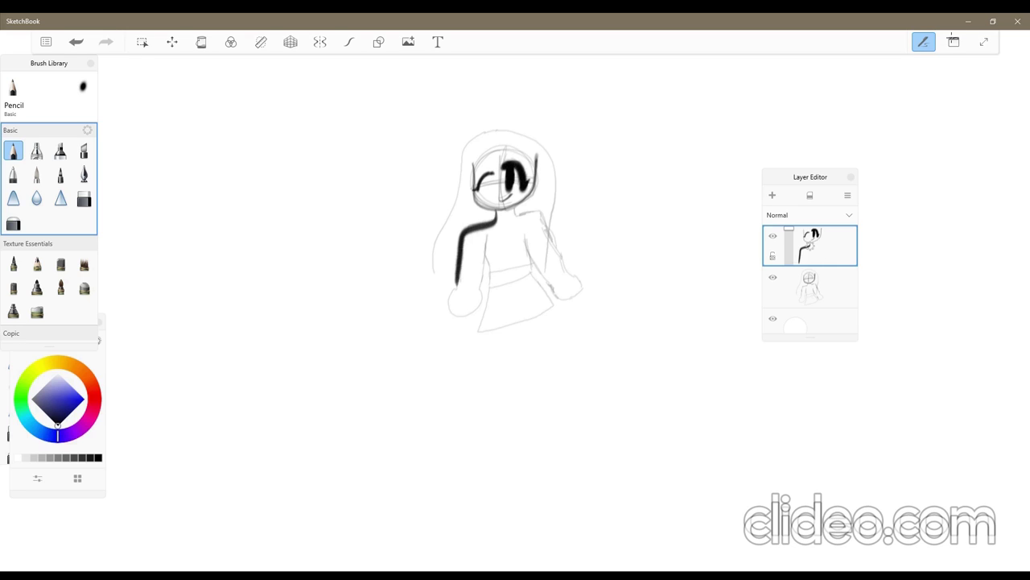
pyautogui.hotkey('ctrl', 'z')
pyautogui.moveTo(496, 210); pyautogui.dragTo(458, 292)
pyautogui.moveTo(487, 239)
pyautogui.mouseDown()
pyautogui.moveTo(481, 277)
pyautogui.moveTo(456, 292)
pyautogui.mouseUp()
# Ink the right side of the torso, the waistband and the skirt outline with thick lines
pyautogui.moveTo(524, 238); pyautogui.dragTo(536, 296)
pyautogui.hotkey('ctrl', 'z')
pyautogui.moveTo(525, 233); pyautogui.dragTo(554, 307)
pyautogui.moveTo(486, 256)
pyautogui.mouseDown()
pyautogui.moveTo(480, 337)
pyautogui.moveTo(551, 304)
pyautogui.mouseUp()
pyautogui.moveTo(493, 286)
pyautogui.mouseDown()
pyautogui.moveTo(533, 278)
pyautogui.moveTo(487, 292)
pyautogui.moveTo(533, 264)
pyautogui.moveTo(487, 272)
pyautogui.mouseUp()
# Ink the right shoulder, arm and rounded hand
pyautogui.moveTo(515, 208)
pyautogui.mouseDown()
pyautogui.moveTo(579, 280)
pyautogui.moveTo(541, 298)
pyautogui.mouseUp()
pyautogui.hotkey('ctrl', 'z')
pyautogui.moveTo(527, 235)
pyautogui.mouseDown()
pyautogui.moveTo(573, 285)
pyautogui.moveTo(542, 216)
pyautogui.moveTo(570, 277)
pyautogui.mouseUp()
pyautogui.hotkey('ctrl', 'z')
pyautogui.moveTo(515, 213); pyautogui.dragTo(517, 217)
pyautogui.hotkey('ctrl', 'z')
pyautogui.moveTo(569, 277)
pyautogui.mouseDown()
pyautogui.moveTo(582, 285)
pyautogui.moveTo(552, 291)
pyautogui.mouseUp()
pyautogui.moveTo(533, 261); pyautogui.dragTo(552, 288)
# Finish inking the left arm and hand, and add the neckline and parted fringe
pyautogui.moveTo(462, 233)
pyautogui.mouseDown()
pyautogui.moveTo(449, 313)
pyautogui.moveTo(475, 318)
pyautogui.mouseUp()
pyautogui.moveTo(483, 262); pyautogui.dragTo(476, 293)
pyautogui.moveTo(493, 225)
pyautogui.mouseDown()
pyautogui.moveTo(520, 222)
pyautogui.moveTo(528, 247)
pyautogui.mouseUp()
pyautogui.moveTo(501, 151)
pyautogui.mouseDown()
pyautogui.moveTo(474, 176)
pyautogui.moveTo(532, 171)
pyautogui.mouseUp()
# Clean up the left edge of the face outline with the Hard Eraser and switch back to the Pencil
pyautogui.click(14, 222)
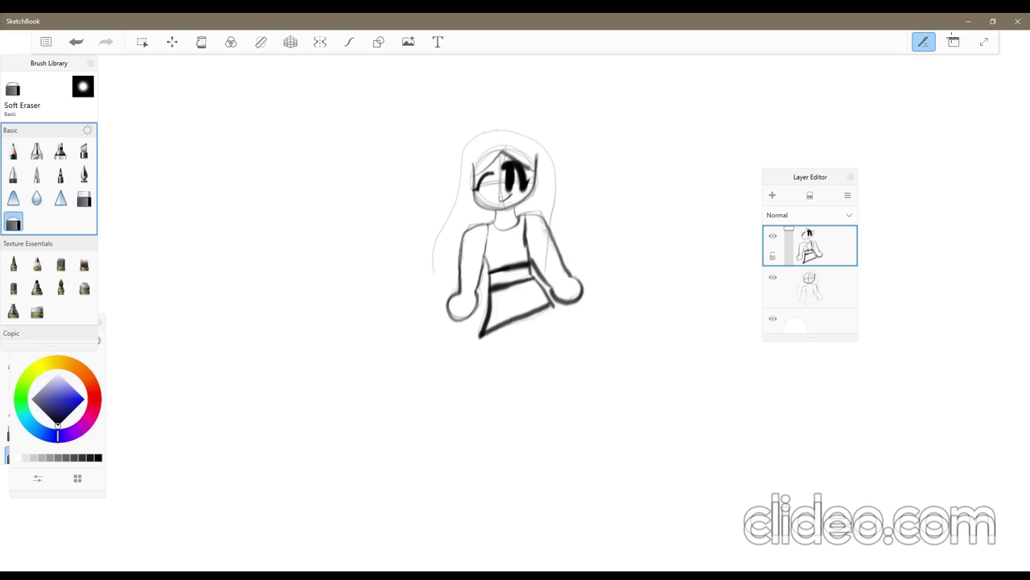
pyautogui.click(84, 199)
pyautogui.hotkey('ctrl', 'z')
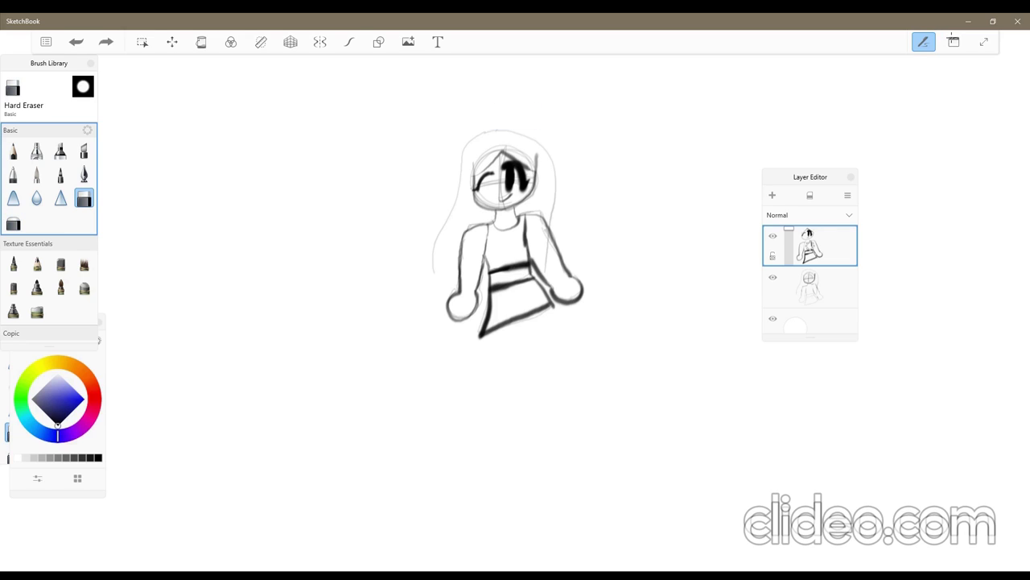
pyautogui.hotkey('ctrl', 'z')
pyautogui.moveTo(475, 165); pyautogui.dragTo(473, 174)
pyautogui.click(12, 150)
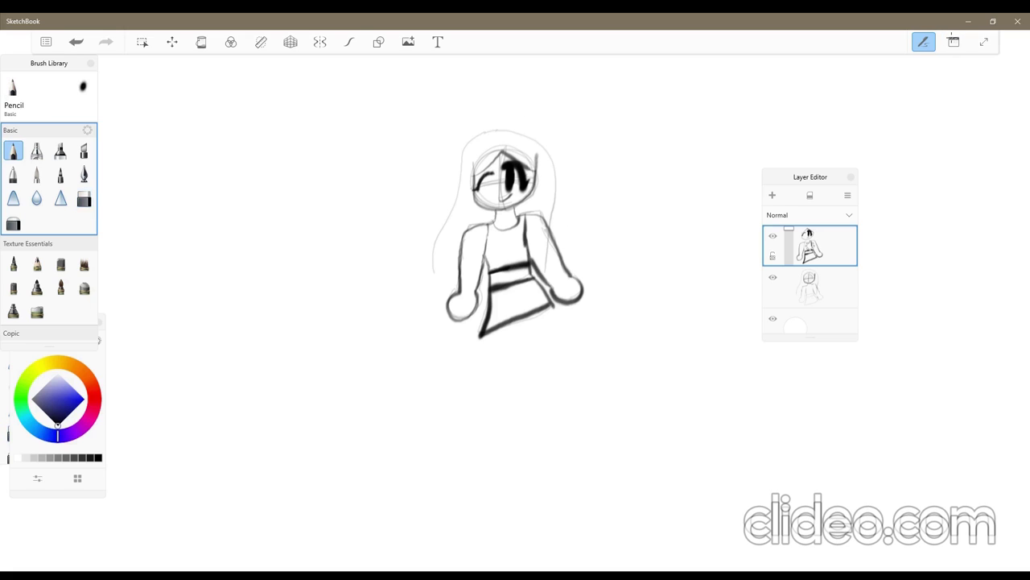
# Ink the long hair outline around the head and add a small rounded ear at its upper right
pyautogui.hotkey('ctrl', 'z')
pyautogui.moveTo(434, 291)
pyautogui.mouseDown()
pyautogui.moveTo(463, 144)
pyautogui.moveTo(554, 232)
pyautogui.mouseUp()
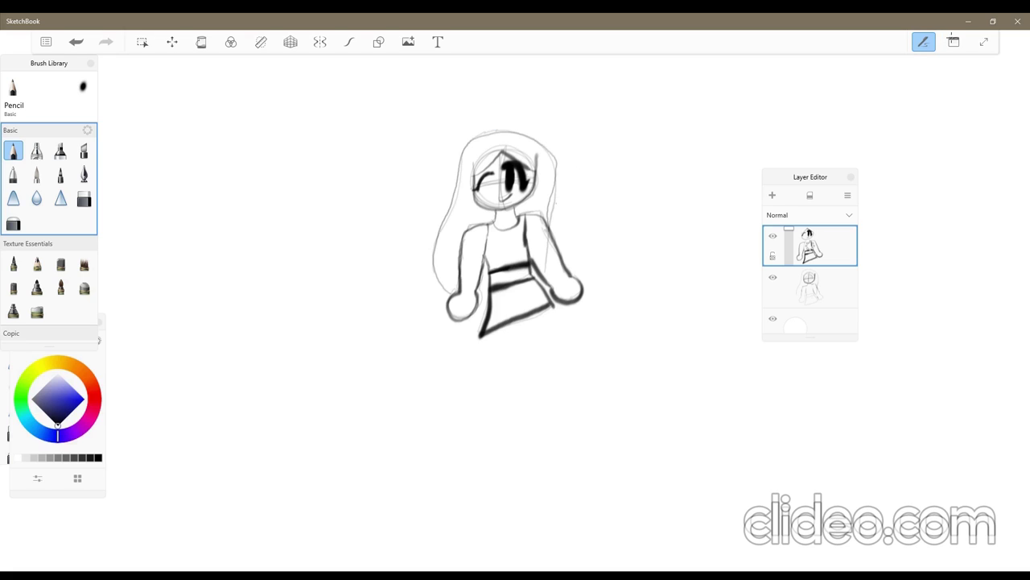
pyautogui.moveTo(526, 139)
pyautogui.mouseDown()
pyautogui.moveTo(573, 143)
pyautogui.moveTo(538, 148)
pyautogui.moveTo(533, 140)
pyautogui.moveTo(566, 153)
pyautogui.moveTo(548, 145)
pyautogui.mouseUp()
pyautogui.hotkey('ctrl', 'z')
pyautogui.hotkey('ctrl', 'z')
pyautogui.hotkey('ctrl', 'z')
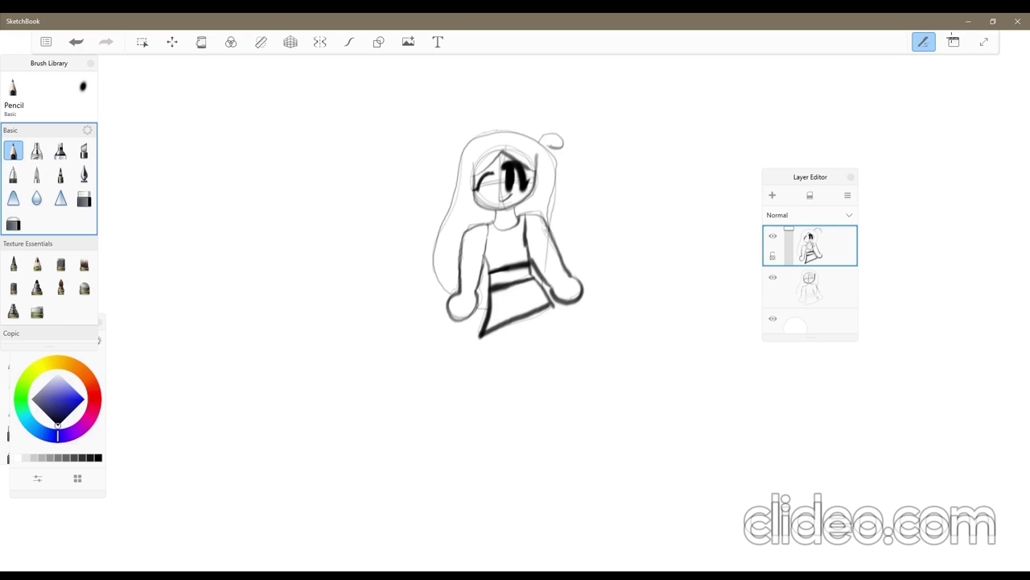
# Add a matching small rounded ear at the upper left of the hair
pyautogui.moveTo(481, 138)
pyautogui.mouseDown()
pyautogui.moveTo(459, 137)
pyautogui.moveTo(480, 129)
pyautogui.mouseUp()
pyautogui.hotkey('ctrl', 'z')
pyautogui.hotkey('ctrl', 'y')
pyautogui.hotkey('ctrl', 'z')
pyautogui.hotkey('ctrl', 'y')
# Redraw the outer lines of both arms with heavier Pencil strokes
pyautogui.moveTo(462, 234); pyautogui.dragTo(459, 279)
pyautogui.moveTo(533, 208); pyautogui.dragTo(564, 264)
pyautogui.moveTo(462, 284); pyautogui.dragTo(472, 225)
pyautogui.hotkey('ctrl', 'z')
pyautogui.moveTo(460, 285)
pyautogui.mouseDown()
pyautogui.moveTo(478, 224)
pyautogui.moveTo(553, 248)
pyautogui.moveTo(564, 265)
pyautogui.mouseUp()
pyautogui.hotkey('ctrl', 'z')
pyautogui.moveTo(537, 221); pyautogui.dragTo(565, 264)
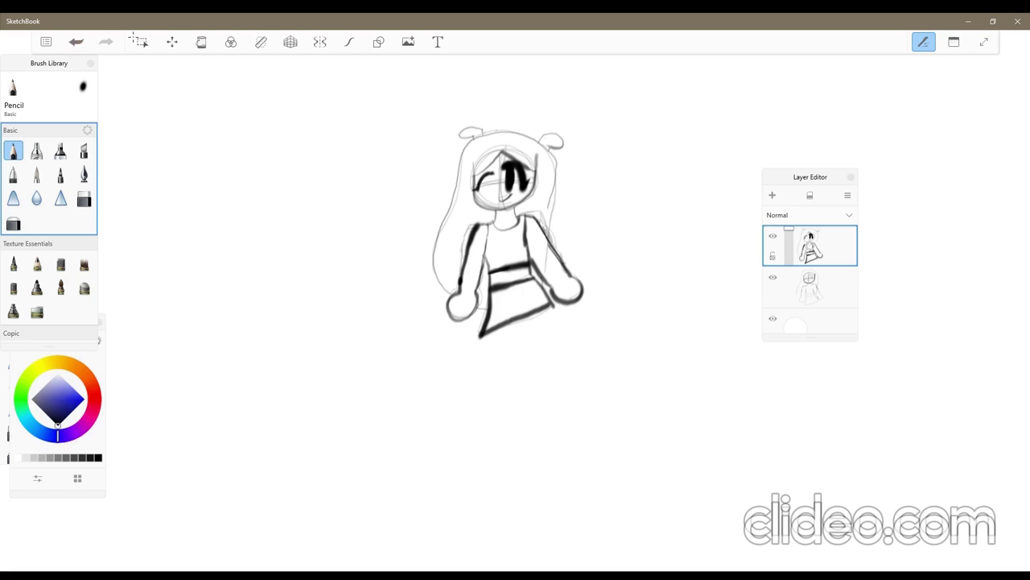
# Redraw both eyes with curved lashes and dark oval pupils
pyautogui.moveTo(507, 169)
pyautogui.mouseDown()
pyautogui.moveTo(513, 186)
pyautogui.moveTo(518, 165)
pyautogui.moveTo(525, 187)
pyautogui.moveTo(491, 191)
pyautogui.moveTo(519, 177)
pyautogui.moveTo(524, 190)
pyautogui.moveTo(520, 172)
pyautogui.moveTo(528, 190)
pyautogui.moveTo(512, 190)
pyautogui.mouseUp()
pyautogui.hotkey('ctrl', 'z')
pyautogui.hotkey('ctrl', 'z')
pyautogui.hotkey('ctrl', 'z')
pyautogui.click(80, 40)
pyautogui.click(80, 40)
pyautogui.click(80, 40)
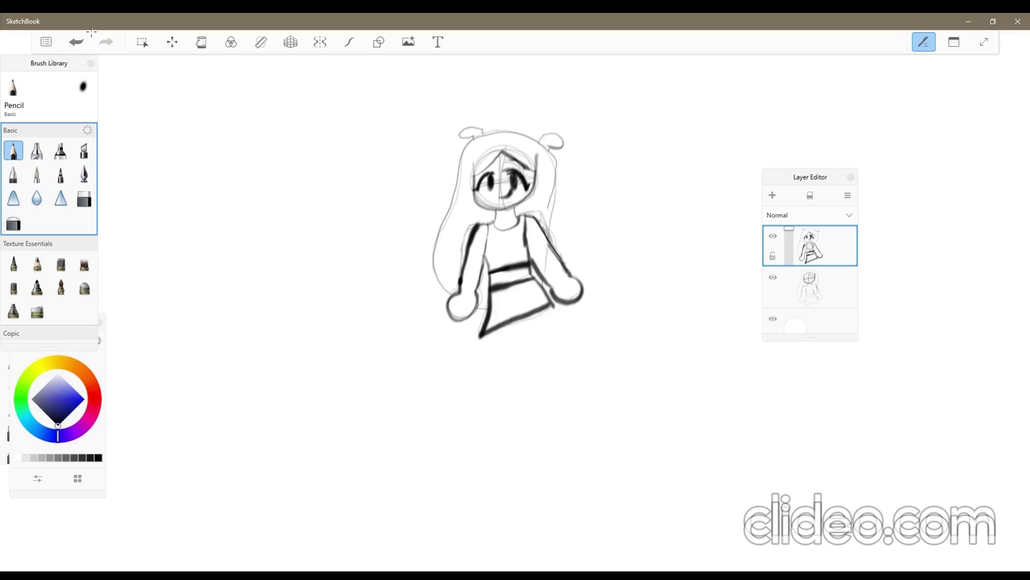
# Try to fill the torso area with blue using the Fill tool
pyautogui.scroll(-5, 524, 237)
pyautogui.scroll(10, 525, 237)
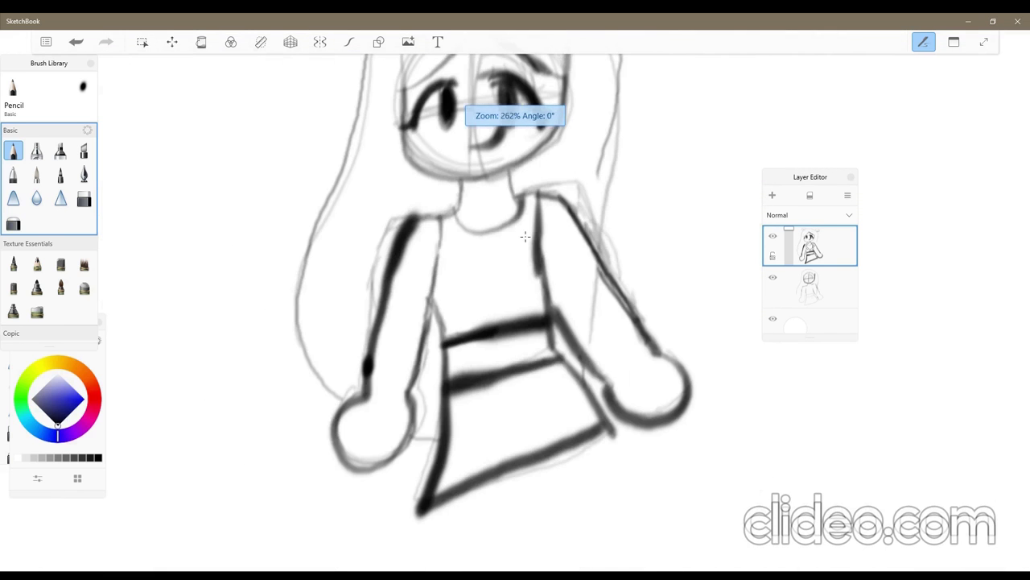
pyautogui.scroll(-5, 525, 237)
pyautogui.scroll(5, 525, 237)
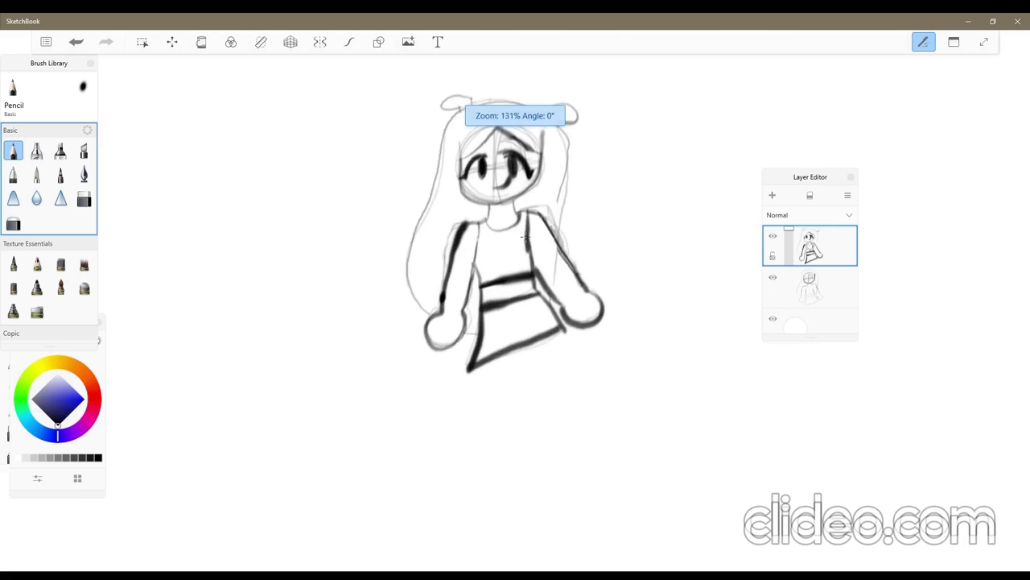
pyautogui.click(201, 42)
pyautogui.click(81, 398)
pyautogui.click(82, 401)
pyautogui.click(82, 396)
pyautogui.keyDown('alt'); pyautogui.click(517, 235); pyautogui.keyUp('alt')
pyautogui.click(524, 236)
pyautogui.hotkey('ctrl', 'z')
# Choose a saturated blue and test Pencil strokes on the skirt
pyautogui.click(13, 151)
pyautogui.moveTo(64, 380); pyautogui.dragTo(82, 401)
pyautogui.click(82, 396)
pyautogui.click(85, 398)
pyautogui.moveTo(524, 305)
pyautogui.mouseDown()
pyautogui.moveTo(499, 317)
pyautogui.moveTo(519, 305)
pyautogui.moveTo(522, 317)
pyautogui.moveTo(530, 311)
pyautogui.moveTo(487, 319)
pyautogui.moveTo(536, 305)
pyautogui.moveTo(555, 329)
pyautogui.moveTo(492, 338)
pyautogui.moveTo(475, 364)
pyautogui.moveTo(551, 338)
pyautogui.moveTo(519, 294)
pyautogui.moveTo(539, 296)
pyautogui.mouseUp()
pyautogui.hotkey('ctrl', 'z')
# Paint the skirt solid blue with the Paintbrush and pick a lighter blue
pyautogui.click(13, 150)
pyautogui.hotkey('ctrl', 'z')
pyautogui.click(13, 174)
pyautogui.click(38, 173)
pyautogui.click(13, 174)
pyautogui.hotkey('ctrl', 'z')
pyautogui.click(36, 175)
pyautogui.click(74, 388)
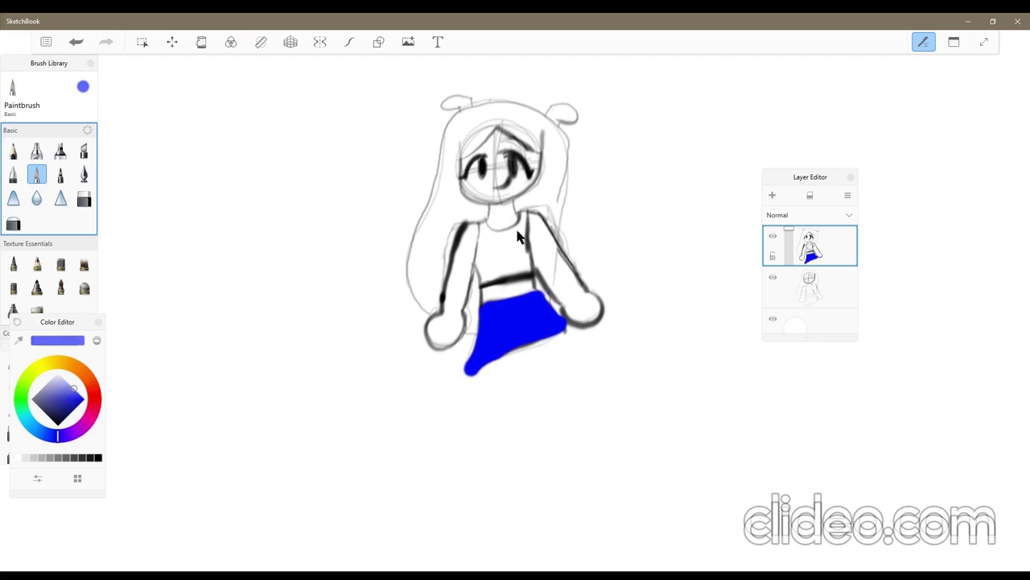
# Paint the girl's sleeveless top solid light blue with the Ballpoint Pen, up to the neckline and waist
pyautogui.click(12, 174)
pyautogui.moveTo(486, 229)
pyautogui.mouseDown()
pyautogui.moveTo(476, 267)
pyautogui.moveTo(483, 219)
pyautogui.moveTo(519, 226)
pyautogui.moveTo(528, 280)
pyautogui.moveTo(499, 238)
pyautogui.mouseUp()
pyautogui.moveTo(500, 275)
pyautogui.mouseDown()
pyautogui.moveTo(519, 222)
pyautogui.moveTo(522, 268)
pyautogui.mouseUp()
pyautogui.moveTo(512, 230)
pyautogui.mouseDown()
pyautogui.moveTo(494, 236)
pyautogui.moveTo(525, 272)
pyautogui.mouseUp()
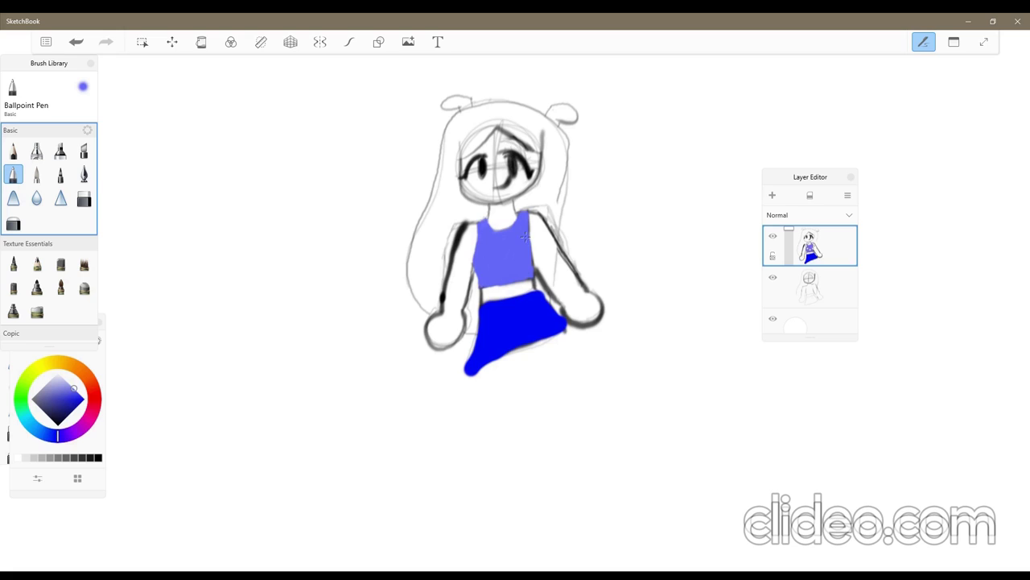
pyautogui.press('h')
pyautogui.press('h')
pyautogui.click(954, 41)
pyautogui.click(594, 241)
# Pick black and draw the outer leg outline and the dividing line between the legs below the skirt with the Pencil
pyautogui.click(68, 412)
pyautogui.click(58, 425)
pyautogui.click(13, 151)
pyautogui.moveTo(490, 364); pyautogui.dragTo(520, 426)
pyautogui.click(77, 42)
pyautogui.moveTo(491, 364)
pyautogui.mouseDown()
pyautogui.moveTo(514, 423)
pyautogui.moveTo(512, 388)
pyautogui.moveTo(531, 415)
pyautogui.mouseUp()
pyautogui.click(76, 42)
pyautogui.moveTo(520, 349); pyautogui.dragTo(548, 424)
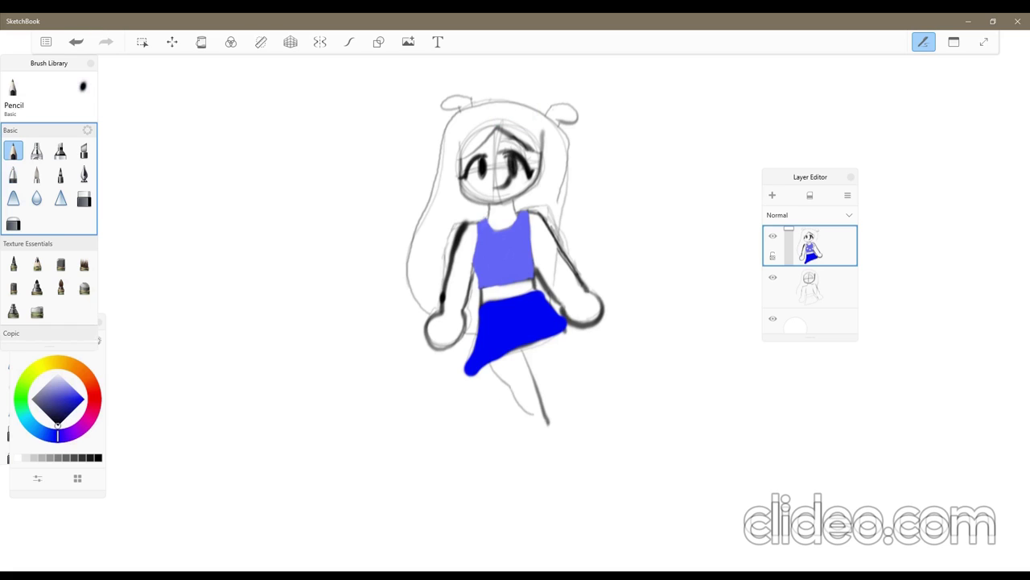
pyautogui.hotkey('ctrl', 'z')
pyautogui.moveTo(520, 348); pyautogui.dragTo(559, 429)
# Outline the other leg from the skirt hem to the pointed feet and add small toe lines
pyautogui.moveTo(563, 352); pyautogui.dragTo(561, 374)
pyautogui.hotkey('ctrl', 'z')
pyautogui.moveTo(552, 338); pyautogui.dragTo(564, 430)
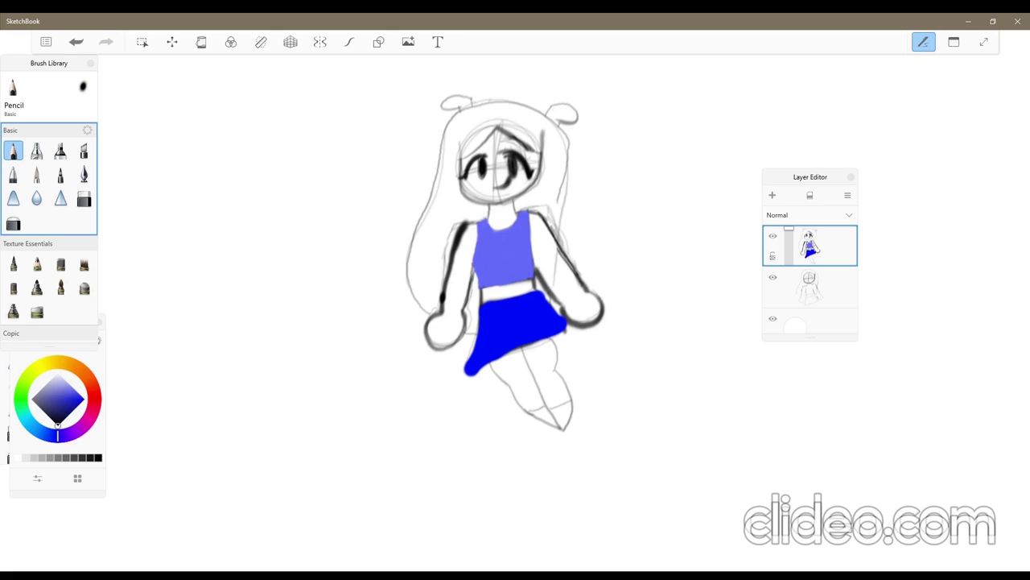
pyautogui.hotkey('ctrl', 'z')
pyautogui.moveTo(560, 417)
pyautogui.mouseDown()
pyautogui.moveTo(562, 430)
pyautogui.moveTo(569, 416)
pyautogui.mouseUp()
pyautogui.hotkey('ctrl', 'z')
# Add short finger lines to the hands and draw the hair edge beside the shoulder, checking it against the sketch layer
pyautogui.moveTo(585, 310); pyautogui.dragTo(590, 319)
pyautogui.moveTo(591, 304); pyautogui.dragTo(598, 314)
pyautogui.click(773, 277)
pyautogui.click(773, 277)
pyautogui.moveTo(560, 200); pyautogui.dragTo(557, 244)
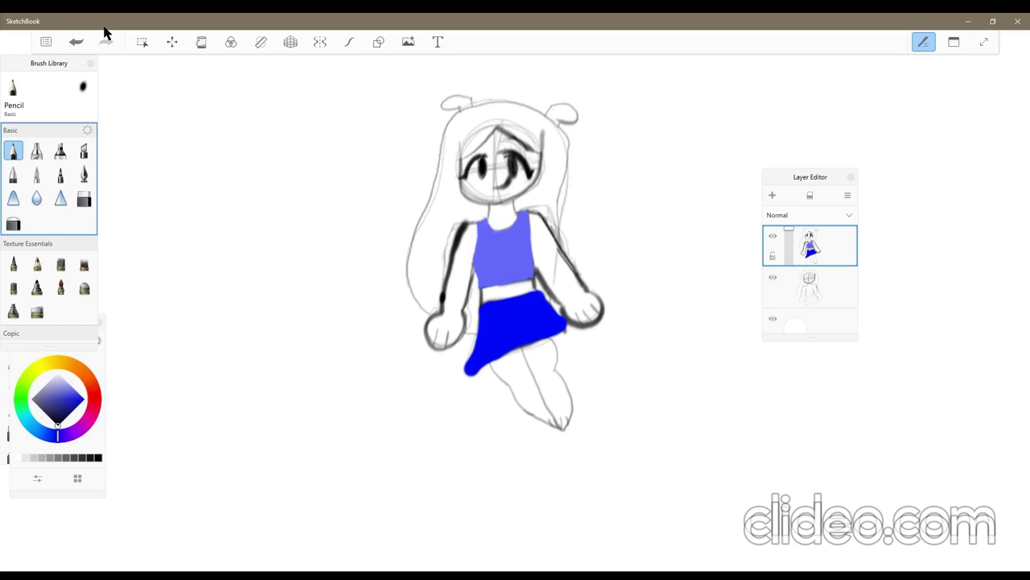
# Pick saturated blue and paint a small bow shape on each ear with the Felt Tip Pen
pyautogui.click(84, 399)
pyautogui.moveTo(562, 102)
pyautogui.mouseDown()
pyautogui.moveTo(562, 127)
pyautogui.moveTo(562, 105)
pyautogui.mouseUp()
pyautogui.hotkey('ctrl', 'z')
pyautogui.hotkey('ctrl', 'z')
pyautogui.click(37, 174)
pyautogui.click(107, 39)
pyautogui.click(106, 37)
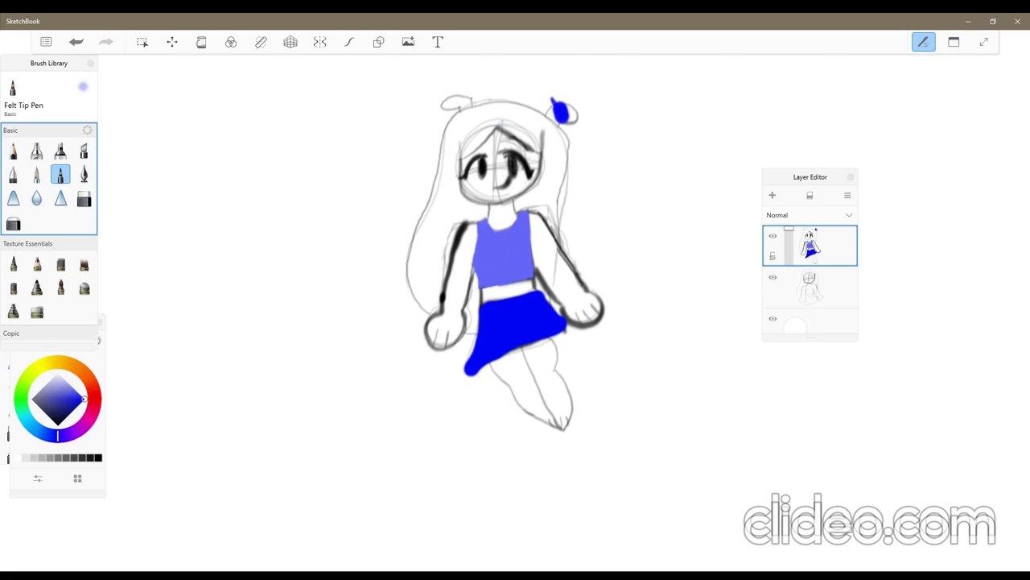
pyautogui.moveTo(455, 97); pyautogui.dragTo(456, 107)
# Hide the rough sketch layer and preview the drawing without the interface
pyautogui.click(773, 277)
pyautogui.click(983, 42)
pyautogui.click(984, 41)
# Letter SPEED in thick black Paintbrush strokes across the skirt and legs on a new layer
pyautogui.click(36, 174)
pyautogui.click(57, 425)
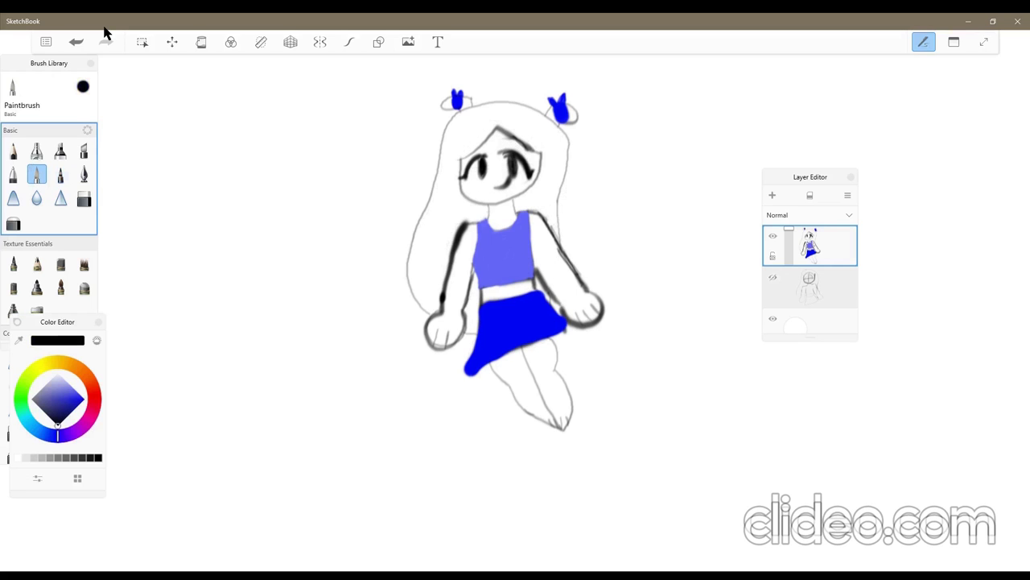
pyautogui.click(772, 195)
pyautogui.moveTo(474, 347)
pyautogui.mouseDown()
pyautogui.moveTo(447, 356)
pyautogui.moveTo(472, 414)
pyautogui.mouseUp()
pyautogui.moveTo(501, 341); pyautogui.dragTo(511, 404)
pyautogui.moveTo(499, 340)
pyautogui.mouseDown()
pyautogui.moveTo(514, 364)
pyautogui.moveTo(571, 390)
pyautogui.mouseUp()
pyautogui.moveTo(547, 331)
pyautogui.mouseDown()
pyautogui.moveTo(569, 326)
pyautogui.moveTo(627, 370)
pyautogui.mouseUp()
pyautogui.moveTo(652, 309); pyautogui.dragTo(656, 367)
# Letter PAINT! in thick black strokes on a rising line below the word SPEED
pyautogui.moveTo(441, 445); pyautogui.dragTo(451, 497)
pyautogui.moveTo(473, 448); pyautogui.dragTo(456, 469)
pyautogui.moveTo(494, 488)
pyautogui.mouseDown()
pyautogui.moveTo(531, 467)
pyautogui.moveTo(512, 450)
pyautogui.mouseUp()
pyautogui.moveTo(533, 414)
pyautogui.mouseDown()
pyautogui.moveTo(570, 458)
pyautogui.moveTo(541, 406)
pyautogui.mouseUp()
pyautogui.moveTo(575, 395); pyautogui.dragTo(586, 452)
pyautogui.moveTo(575, 394); pyautogui.dragTo(607, 429)
pyautogui.moveTo(576, 396); pyautogui.dragTo(613, 434)
pyautogui.moveTo(600, 388); pyautogui.dragTo(613, 433)
pyautogui.moveTo(633, 383); pyautogui.dragTo(644, 427)
pyautogui.moveTo(610, 379); pyautogui.dragTo(649, 366)
pyautogui.moveTo(679, 361); pyautogui.dragTo(686, 394)
pyautogui.click(689, 421)
# Draw a sideways black smiley with two dots and a curved mouth beside the head, and hide the interface
pyautogui.click(595, 126)
pyautogui.click(76, 42)
pyautogui.click(644, 218)
pyautogui.click(75, 42)
pyautogui.click(652, 150)
pyautogui.moveTo(664, 142)
pyautogui.mouseDown()
pyautogui.moveTo(660, 207)
pyautogui.moveTo(635, 208)
pyautogui.mouseUp()
pyautogui.click(76, 42)
pyautogui.click(621, 147)
pyautogui.click(622, 184)
pyautogui.click(76, 42)
pyautogui.click(61, 174)
pyautogui.hotkey('ctrl', 'z')
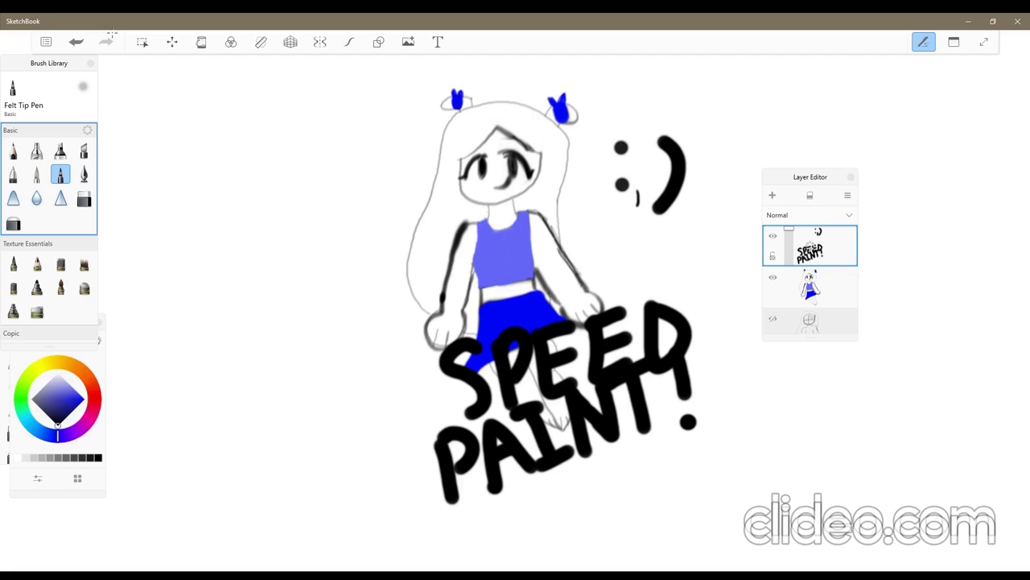
pyautogui.press('Tab')
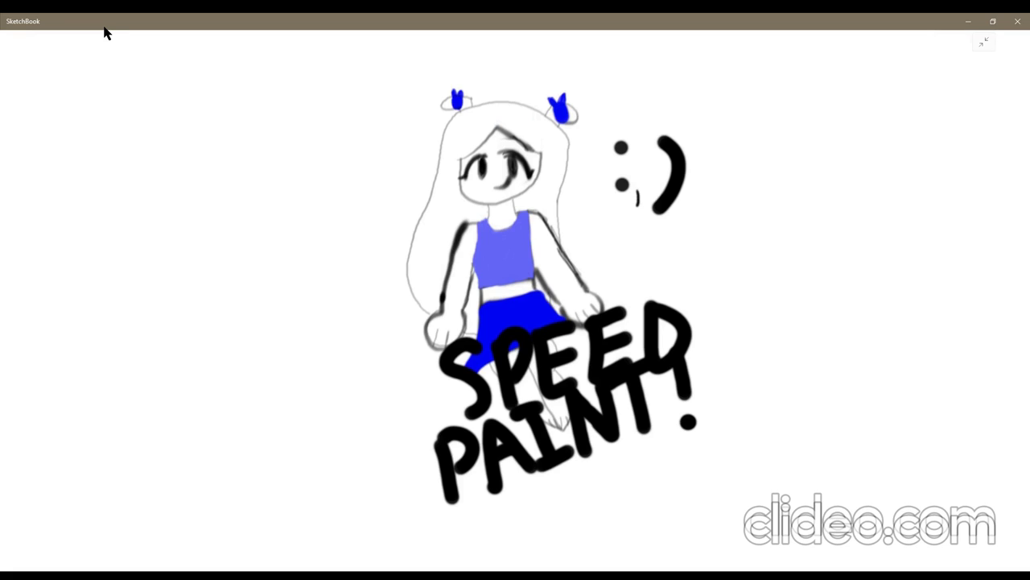